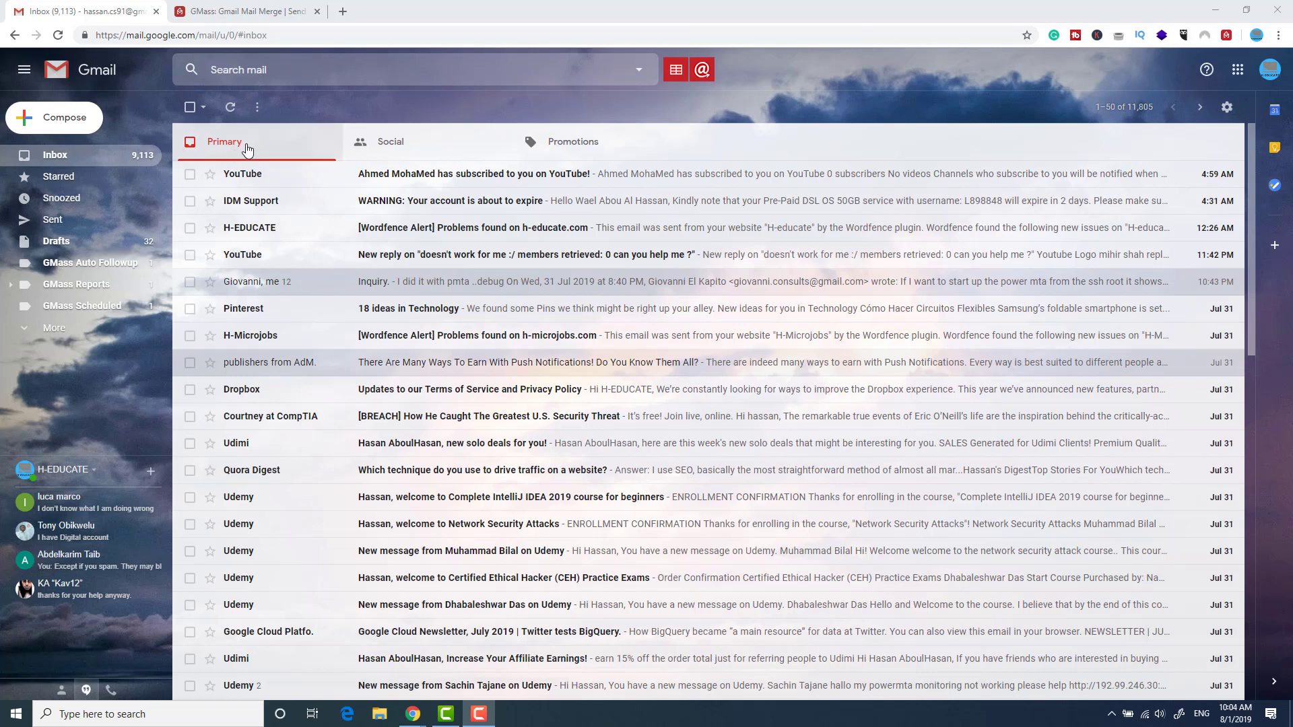
# Step: Look through the Social and Promotions inbox categories, then return to Primary
pyautogui.click(406, 143)
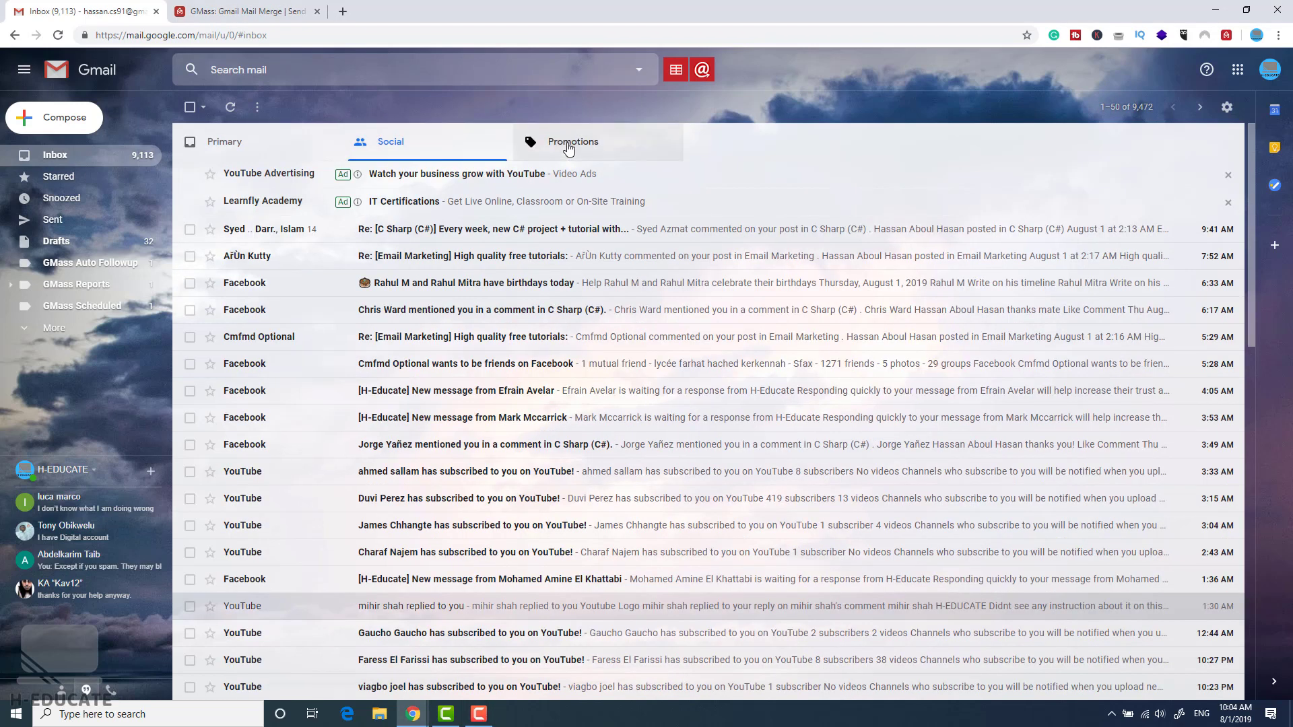
pyautogui.click(569, 145)
pyautogui.click(254, 144)
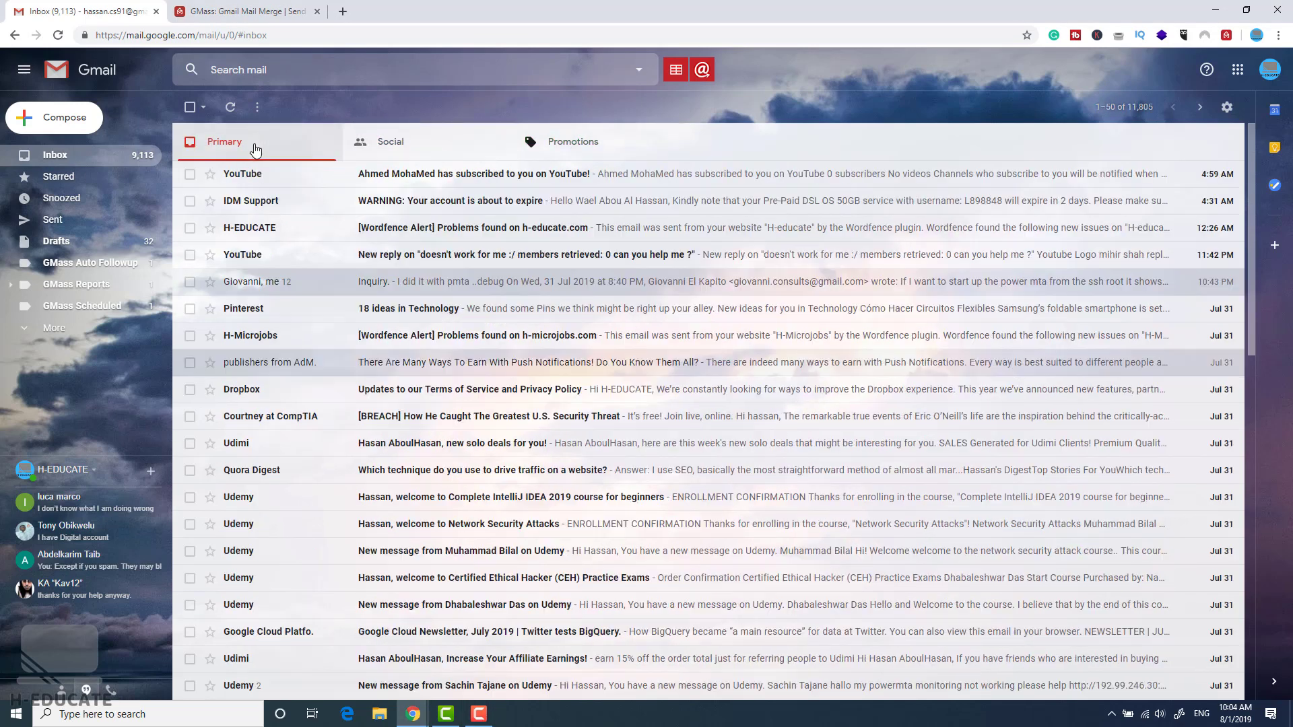
# Step: Expand the full folder list, recheck Promotions, and go back to the Primary emails
pyautogui.click(54, 328)
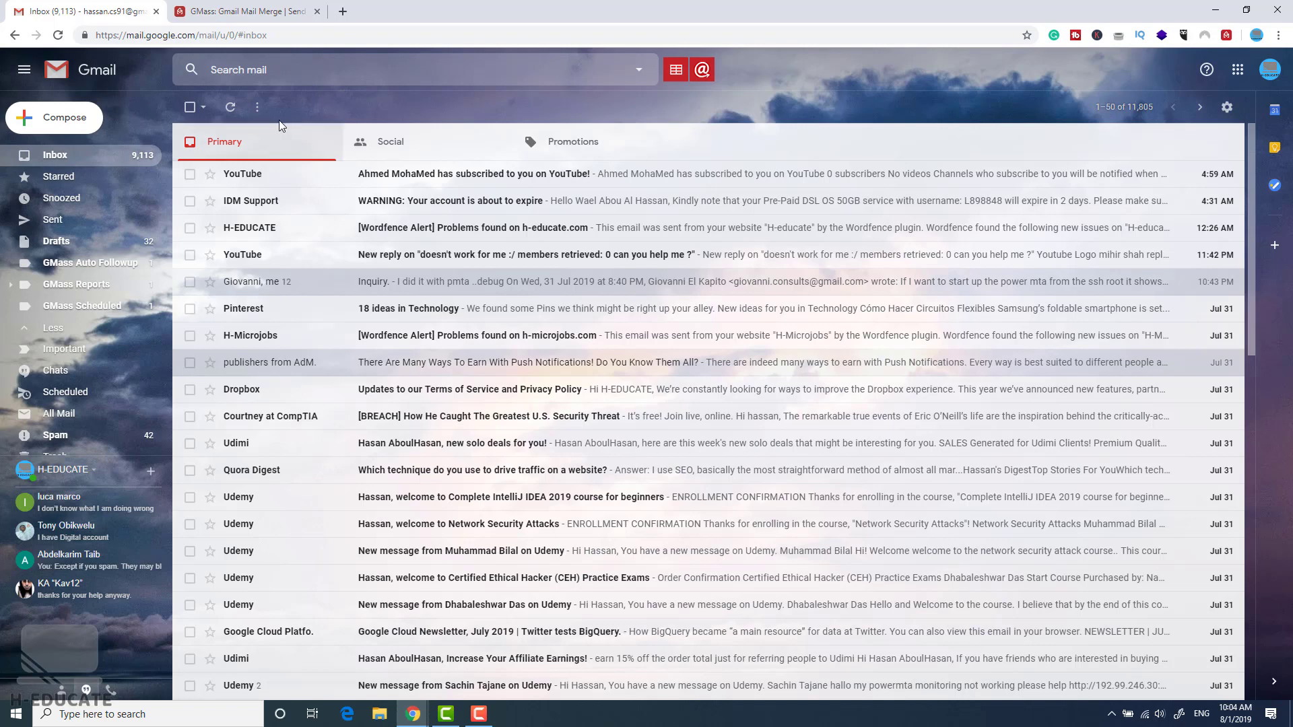
pyautogui.moveTo(259, 256)
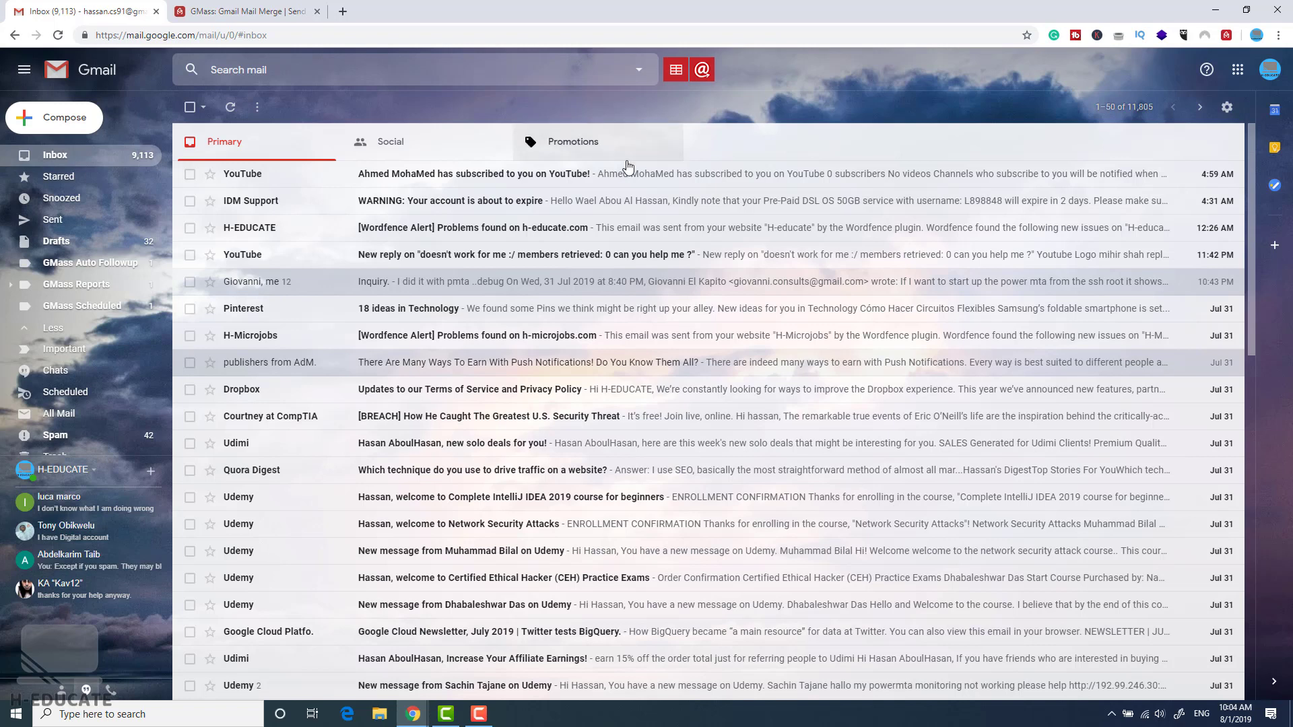
pyautogui.click(587, 157)
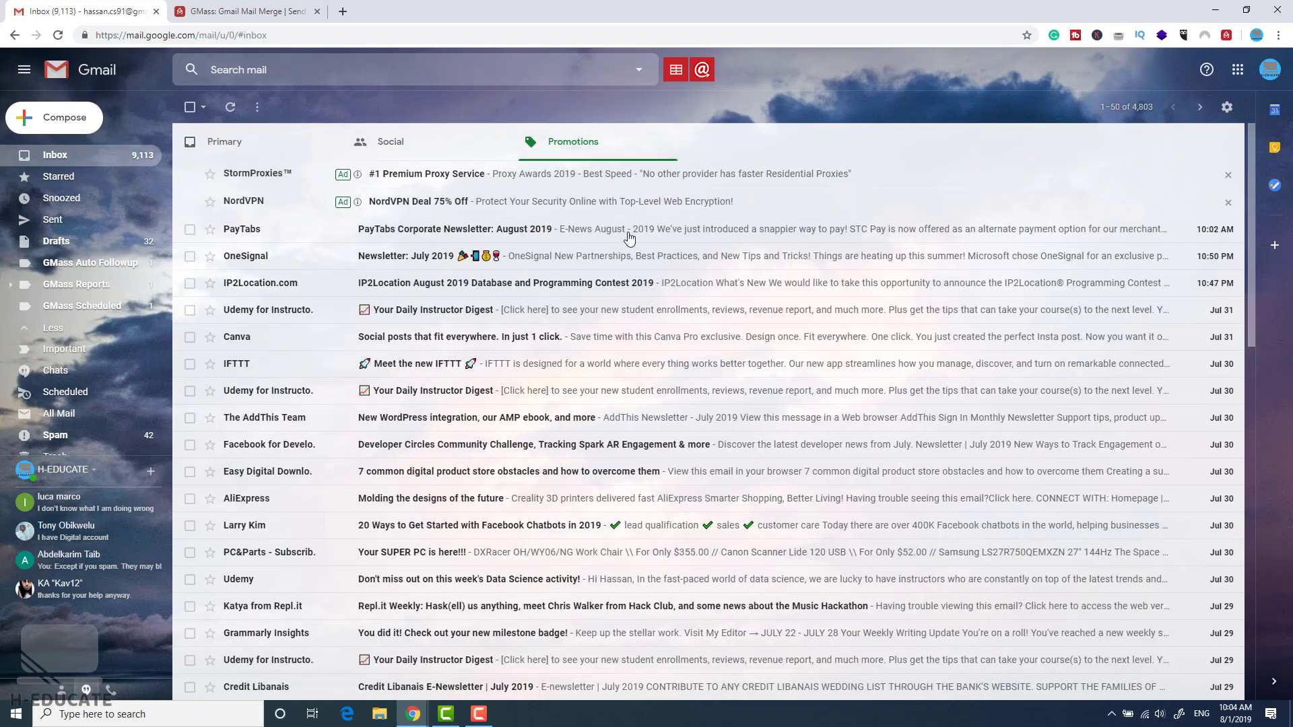
pyautogui.click(280, 142)
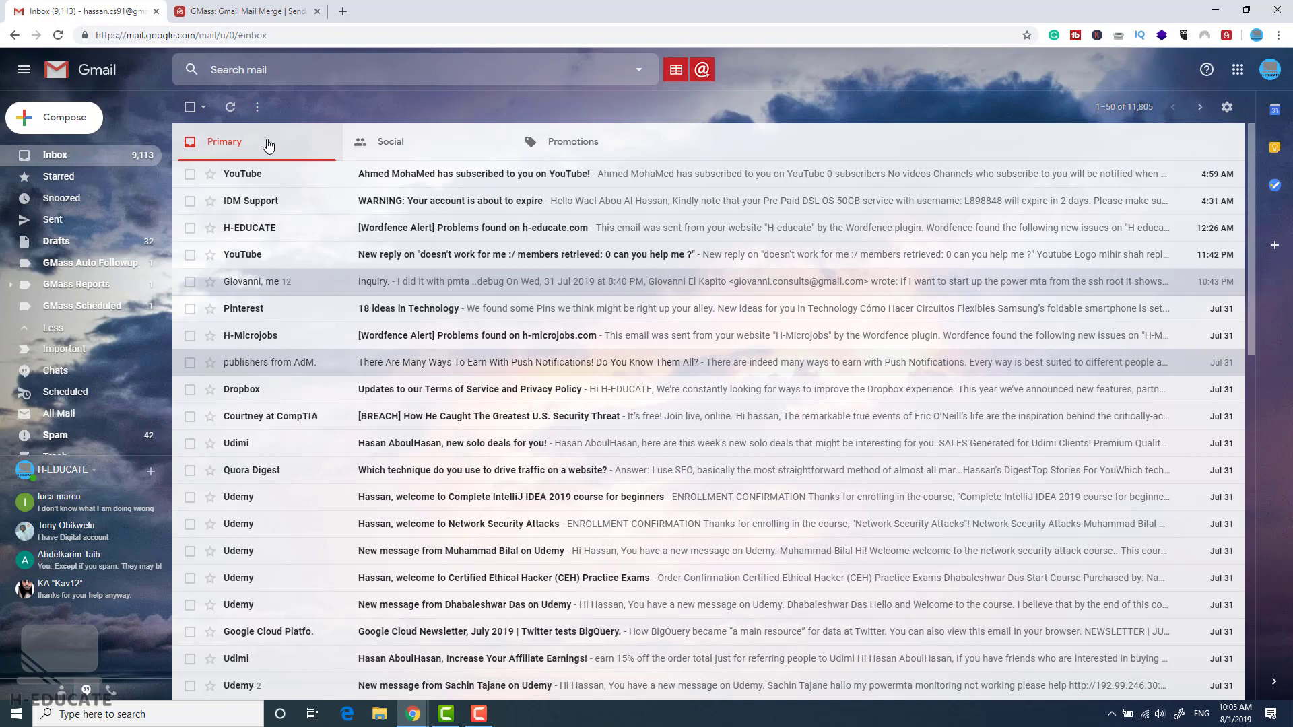
# Step: Open the GMass Inbox, Spam, or Promotions checker from the Products menu
pyautogui.click(264, 11)
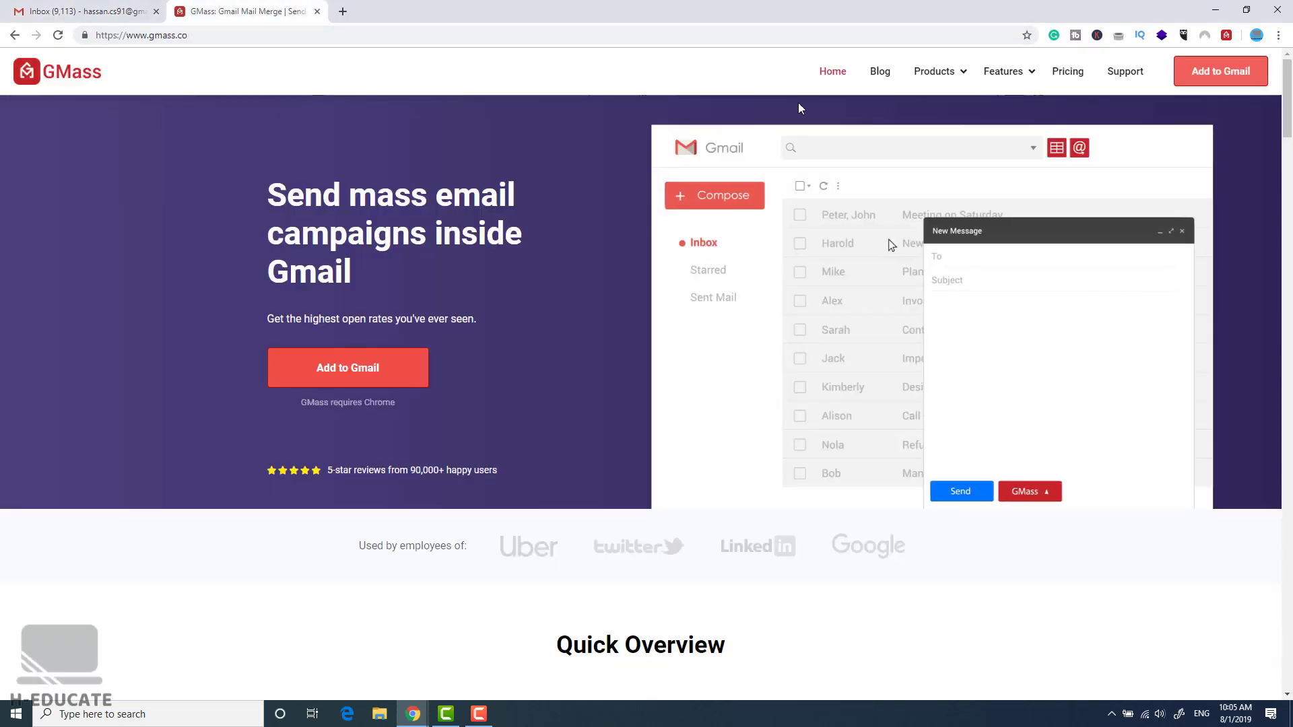
pyautogui.moveTo(929, 76)
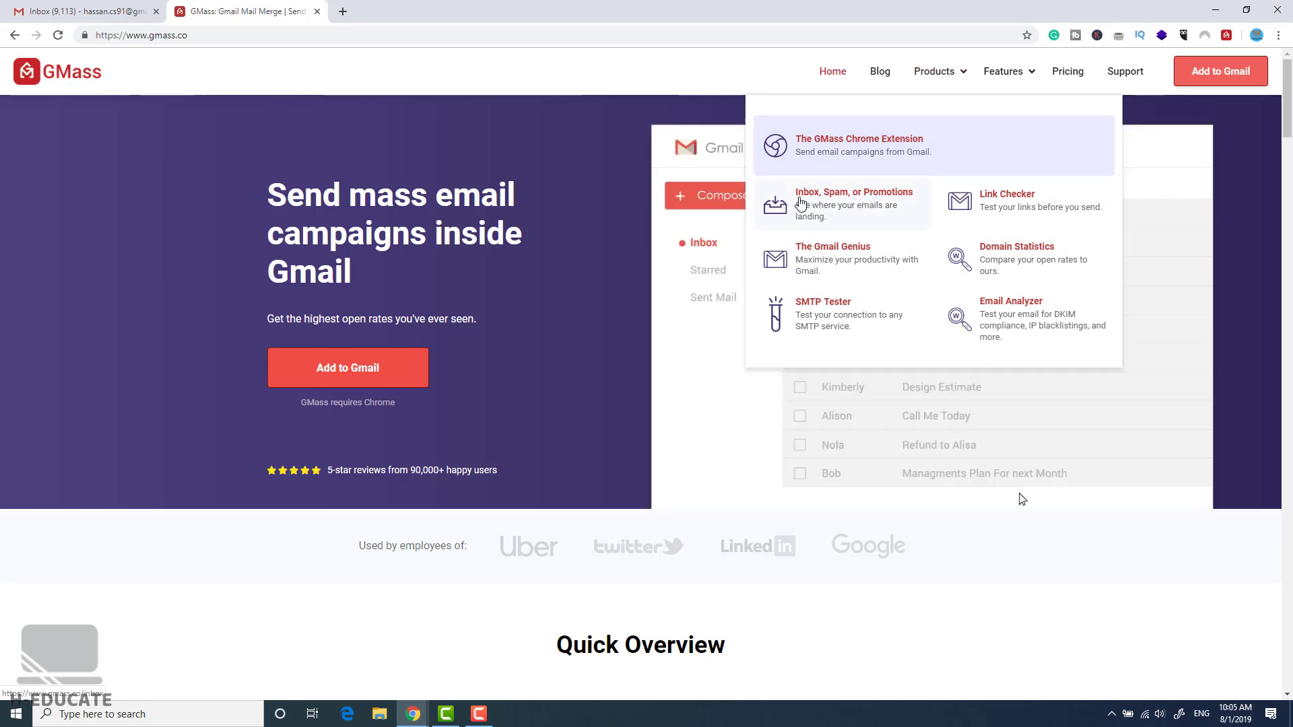
pyautogui.click(820, 202)
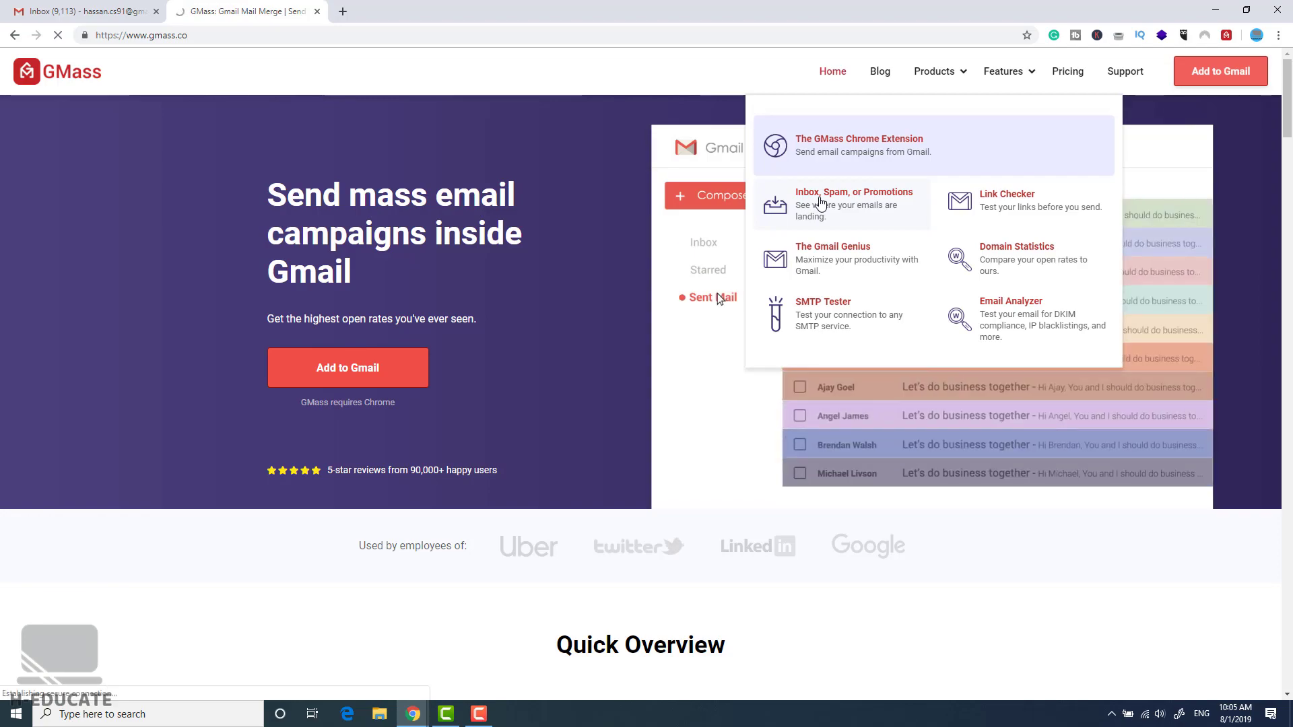
# Step: Select the 16 seed addresses listed under Step 1 for copying
pyautogui.scroll(-10, 1124, 165)
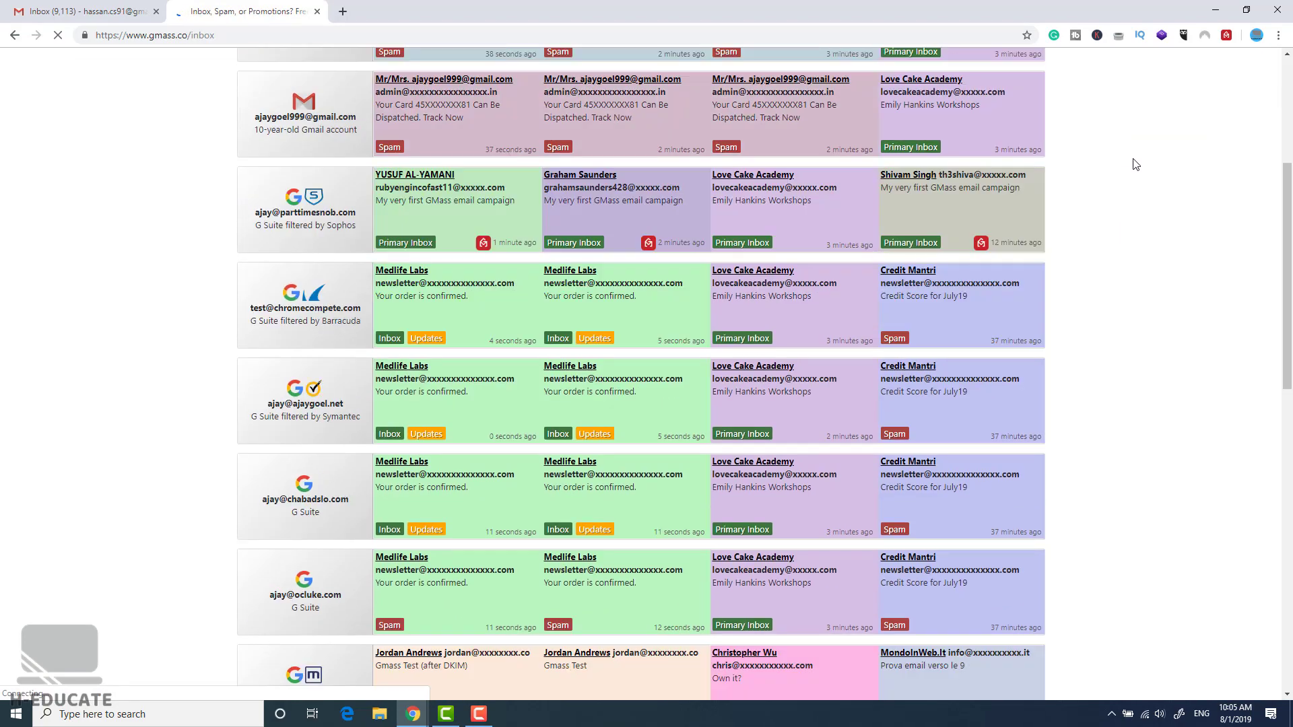
pyautogui.scroll(-5, 1136, 164)
pyautogui.scroll(16, 1138, 175)
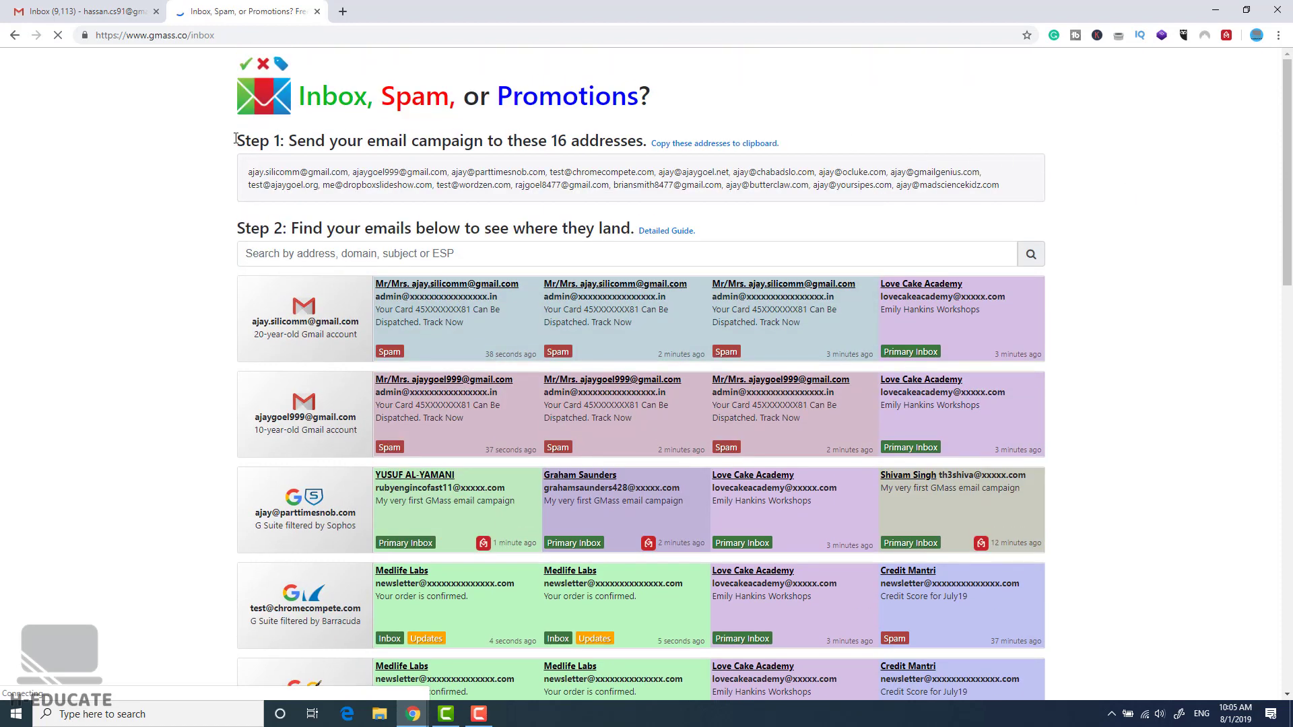
pyautogui.moveTo(249, 172); pyautogui.dragTo(1005, 185)
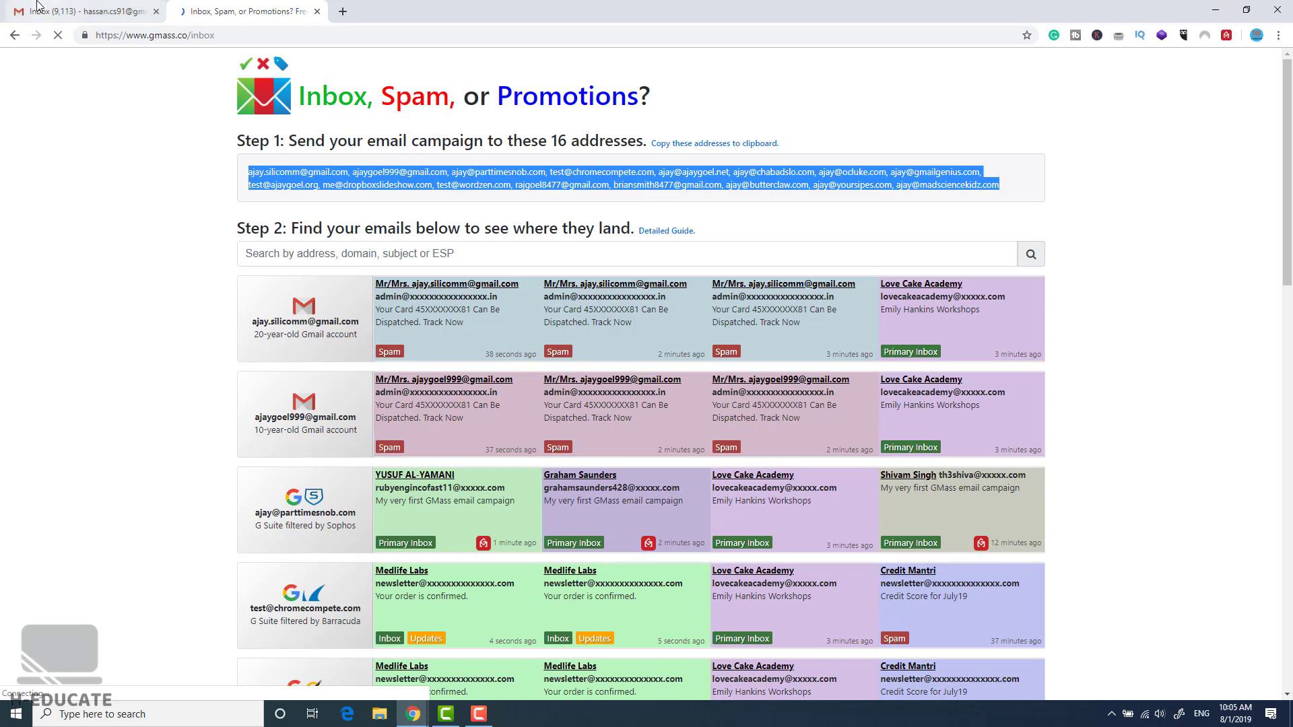
pyautogui.click(61, 9)
# Step: Start a new email to the 16 pasted seed addresses with subject 'Email Marketing Course'
pyautogui.click(64, 117)
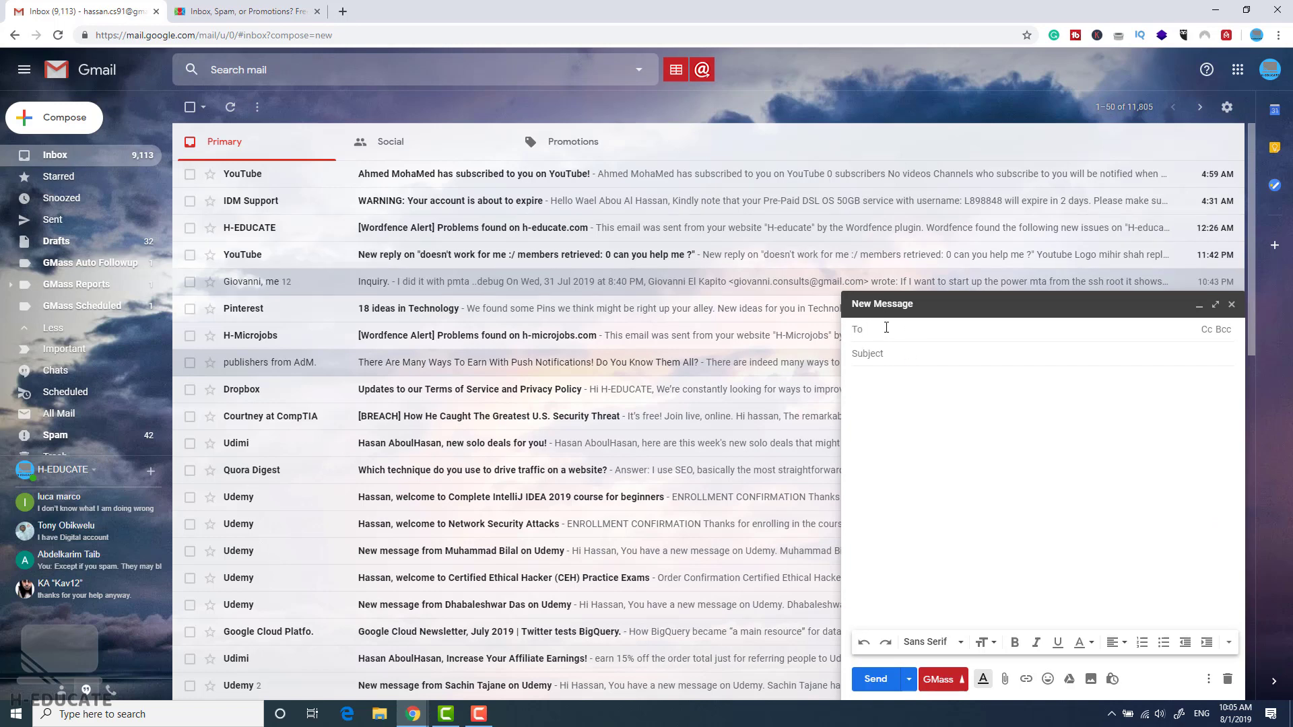
pyautogui.hotkey('ctrl', 'v')
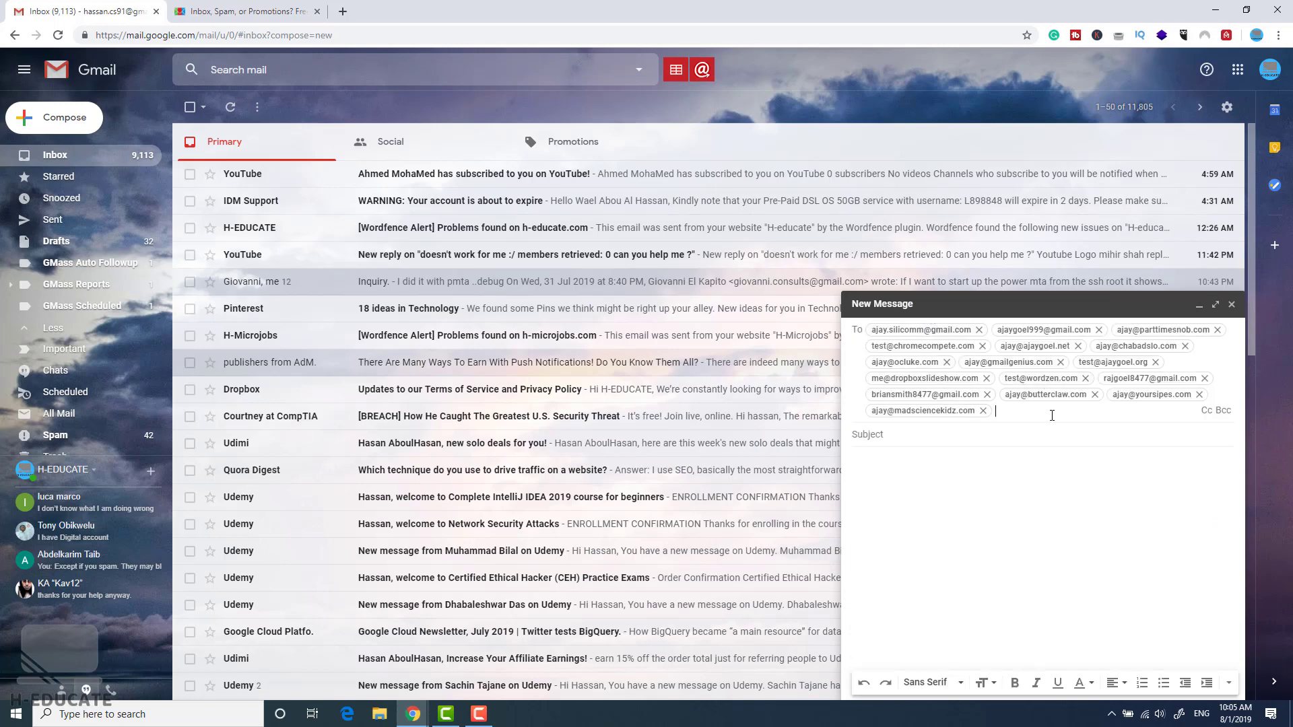
pyautogui.click(979, 436)
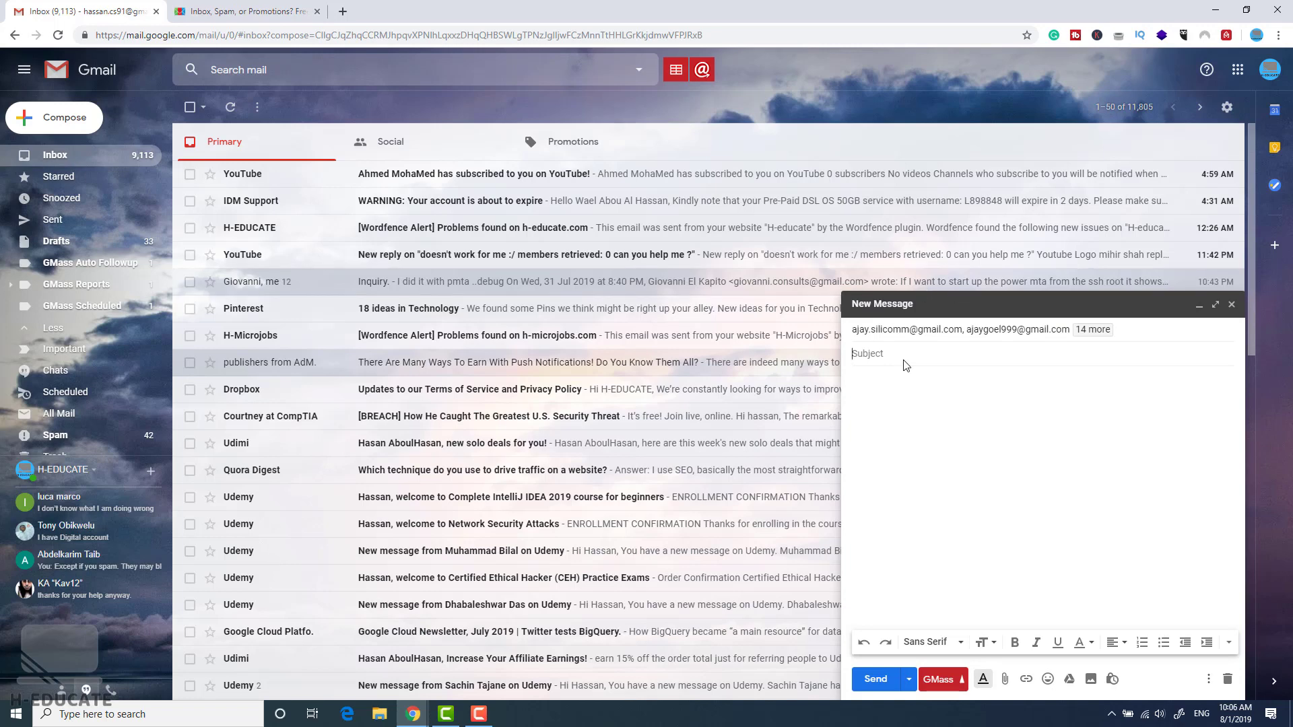
pyautogui.write('Email Marketing Course')
# Step: Paste the Hi Friend! greeting body and send the email, confirming the prompt
pyautogui.click(975, 447)
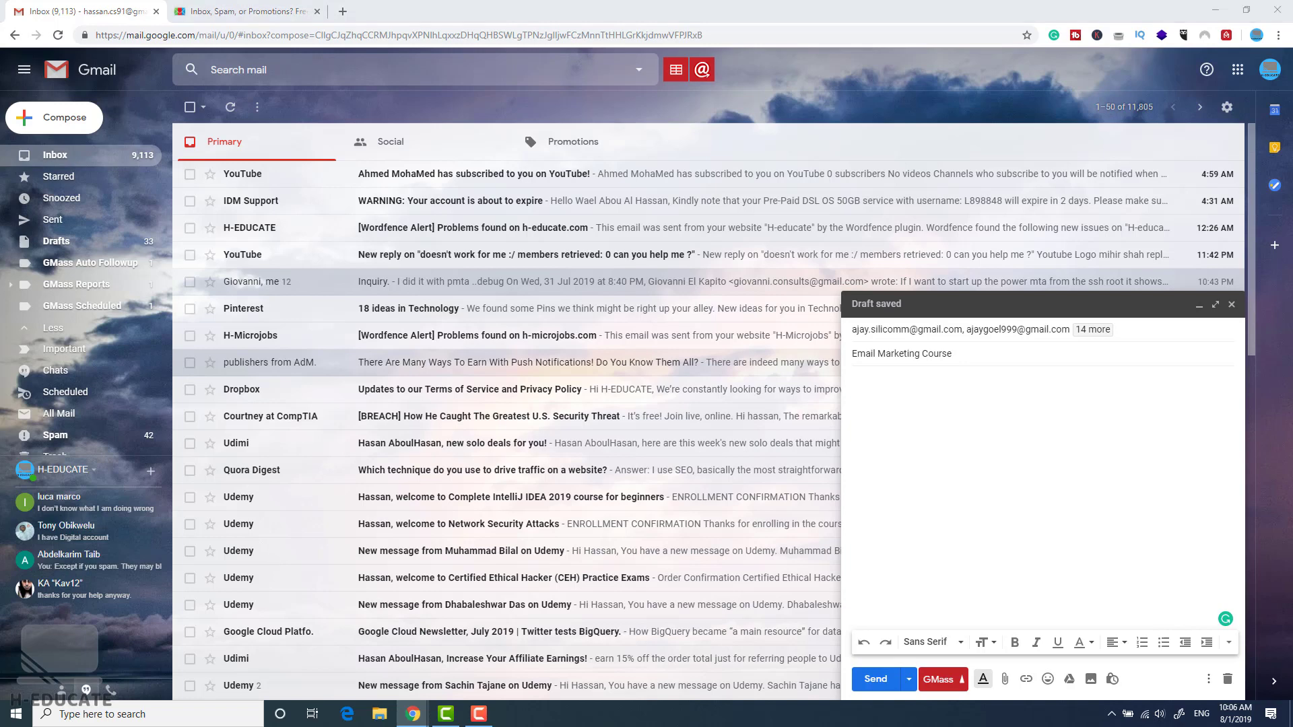
pyautogui.hotkey('alt', 'Tab')
pyautogui.write('Hi Friend!  Am Hasan from H-educate, Hope You Know me (Online Instructor on Youtube & Udemy)  I am messaging you, trying to find someone to cooperate with so we can develop a project that may change the life of a lot of people worldwide.')
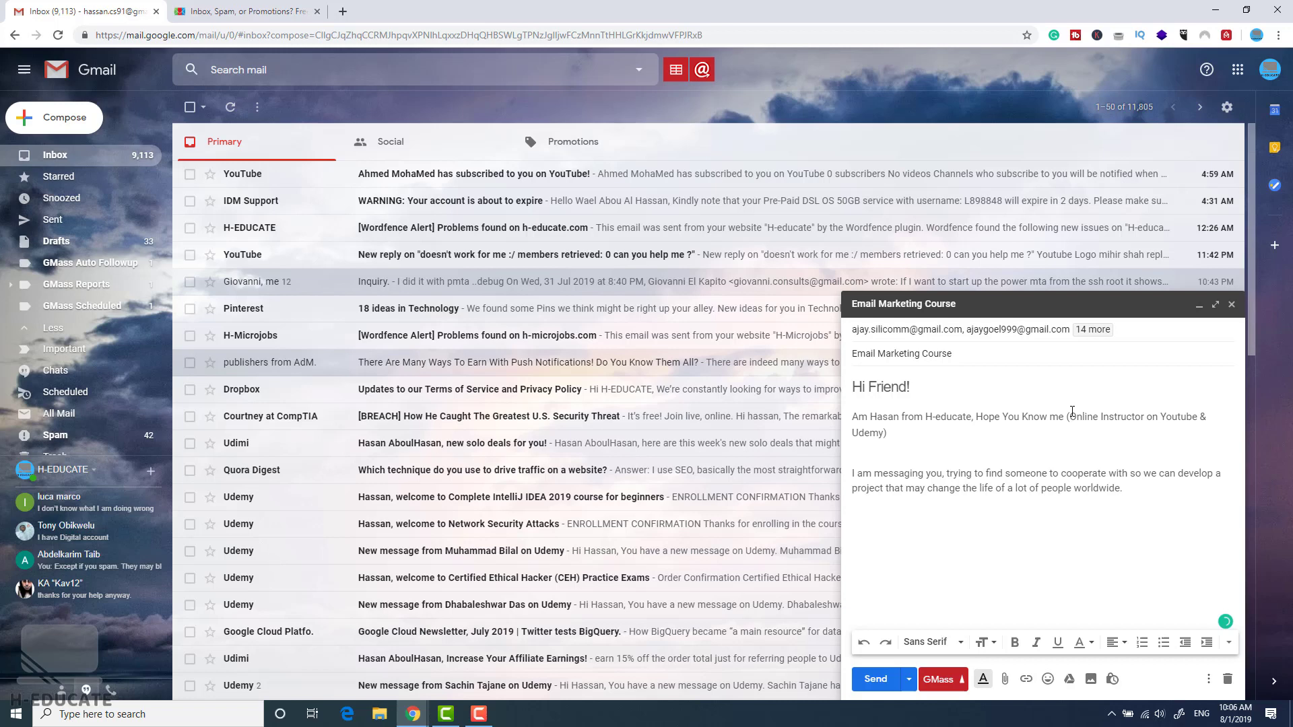
pyautogui.click(881, 682)
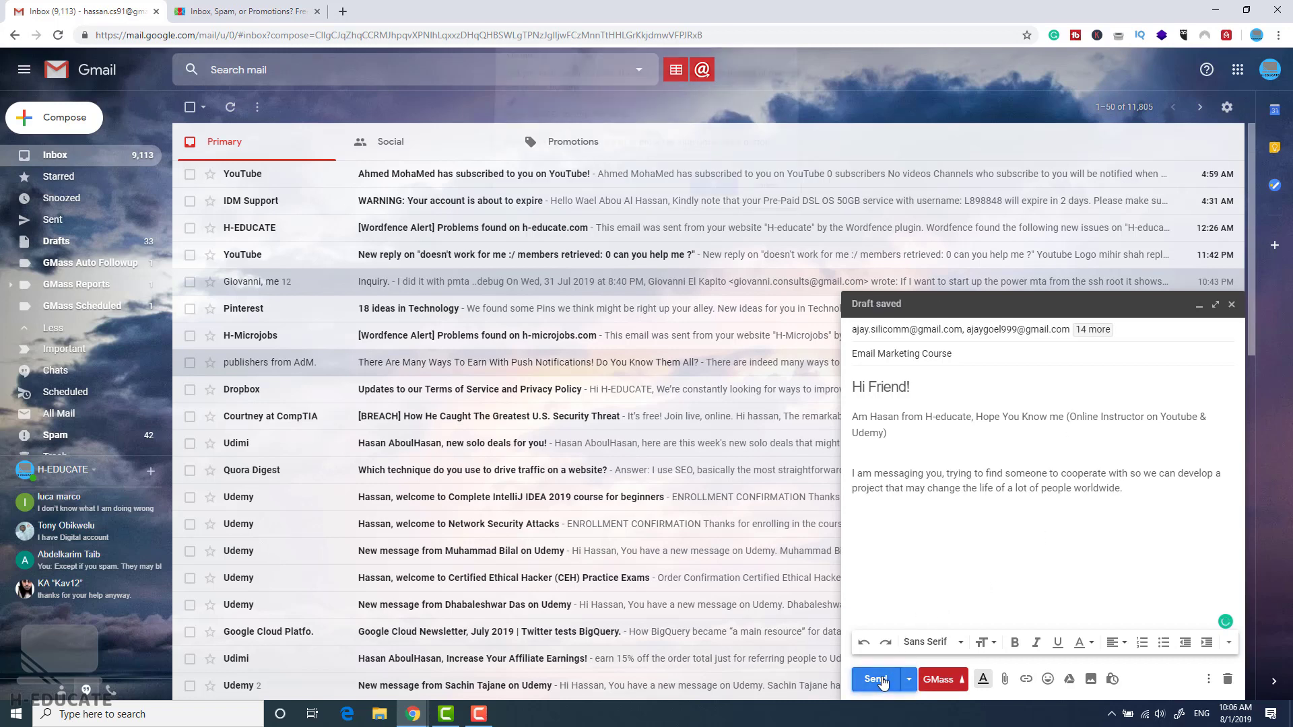
pyautogui.click(710, 190)
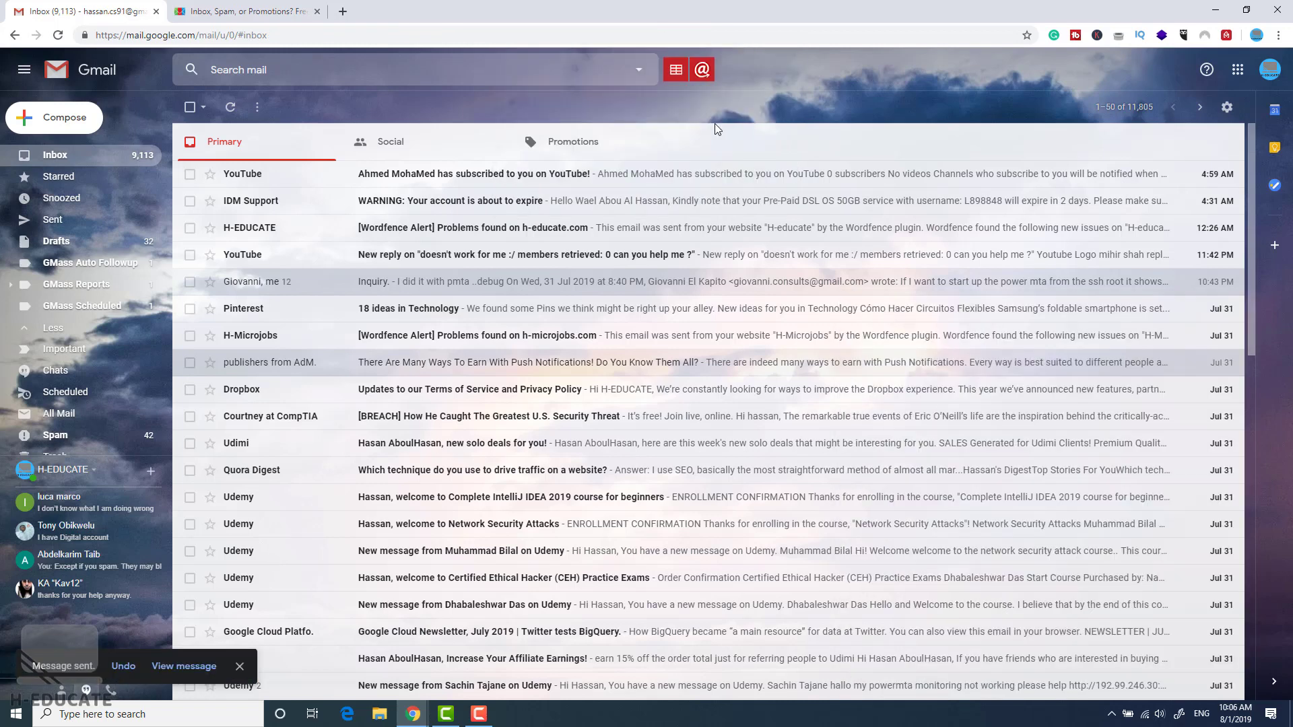
# Step: Review the Step 2 results showing each seed account's placement of the Email Marketing Course test
pyautogui.click(249, 11)
pyautogui.click(371, 251)
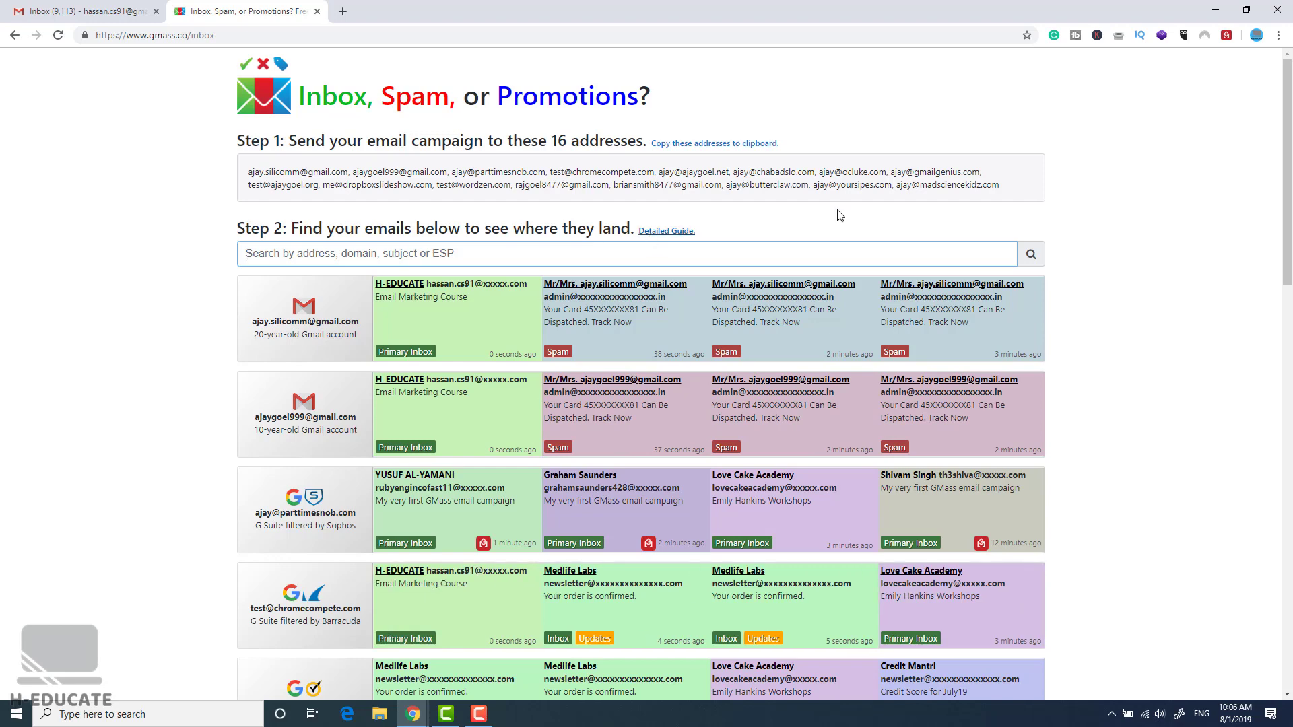
pyautogui.scroll(-1, 837, 210)
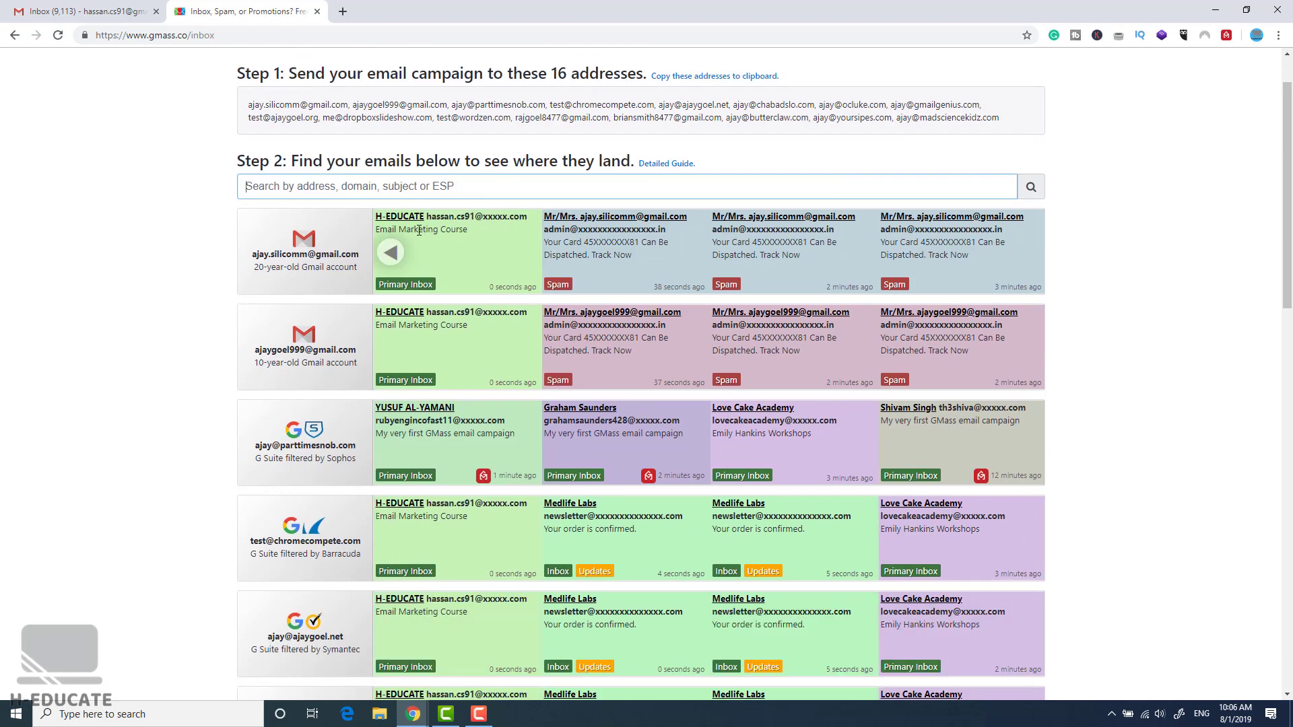
pyautogui.scroll(-1, 430, 228)
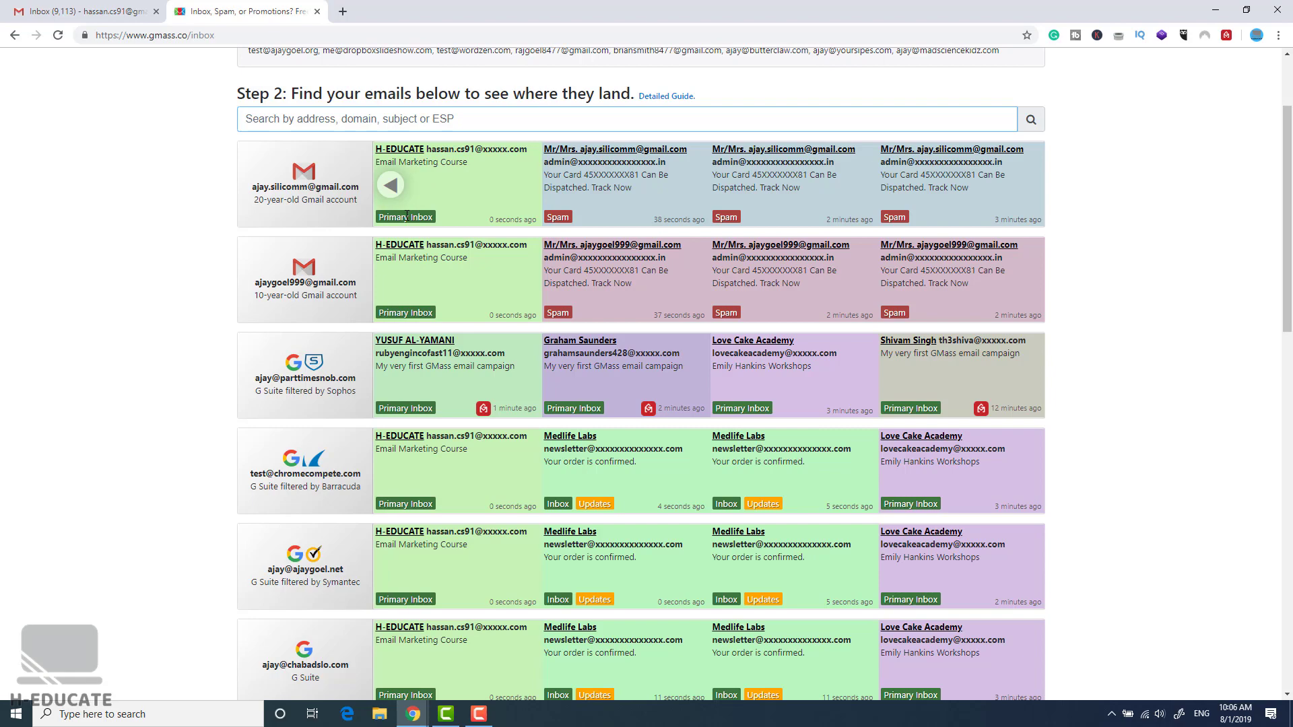
pyautogui.scroll(-8, 425, 214)
pyautogui.scroll(-7, 425, 212)
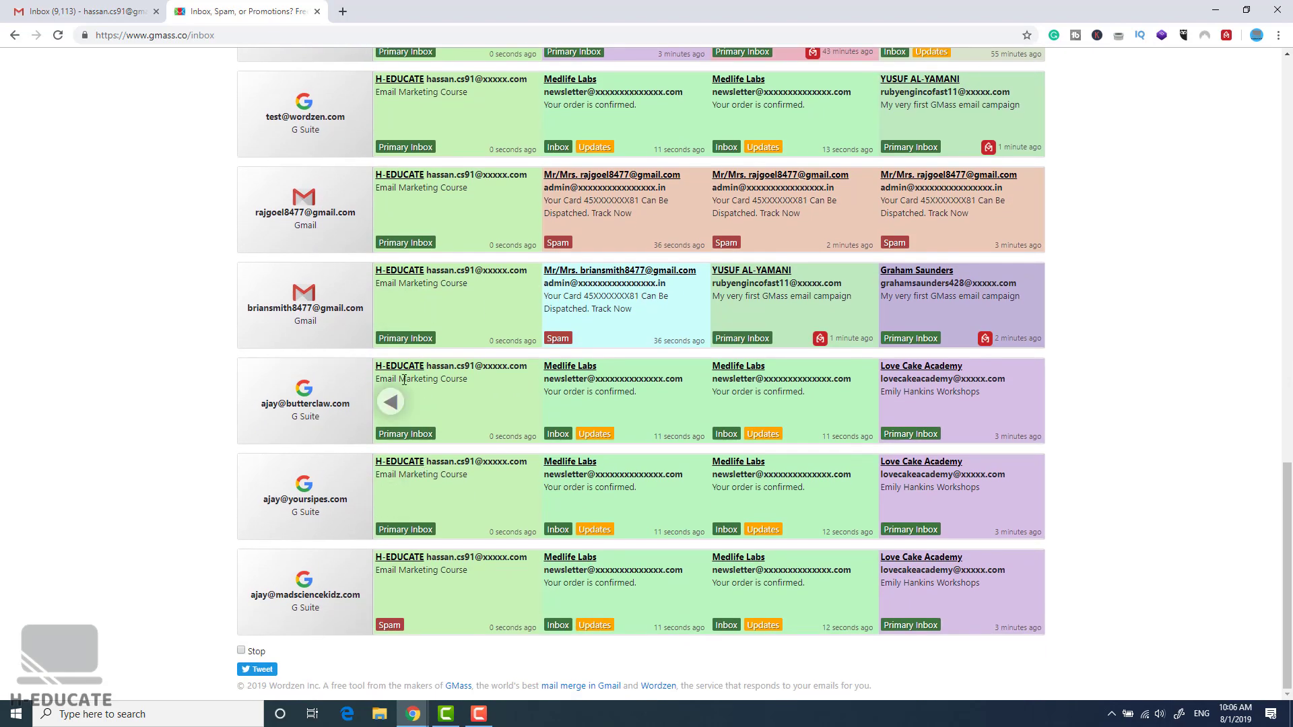
pyautogui.hscroll(-2, 412, 553)
pyautogui.hscroll(-2, 430, 482)
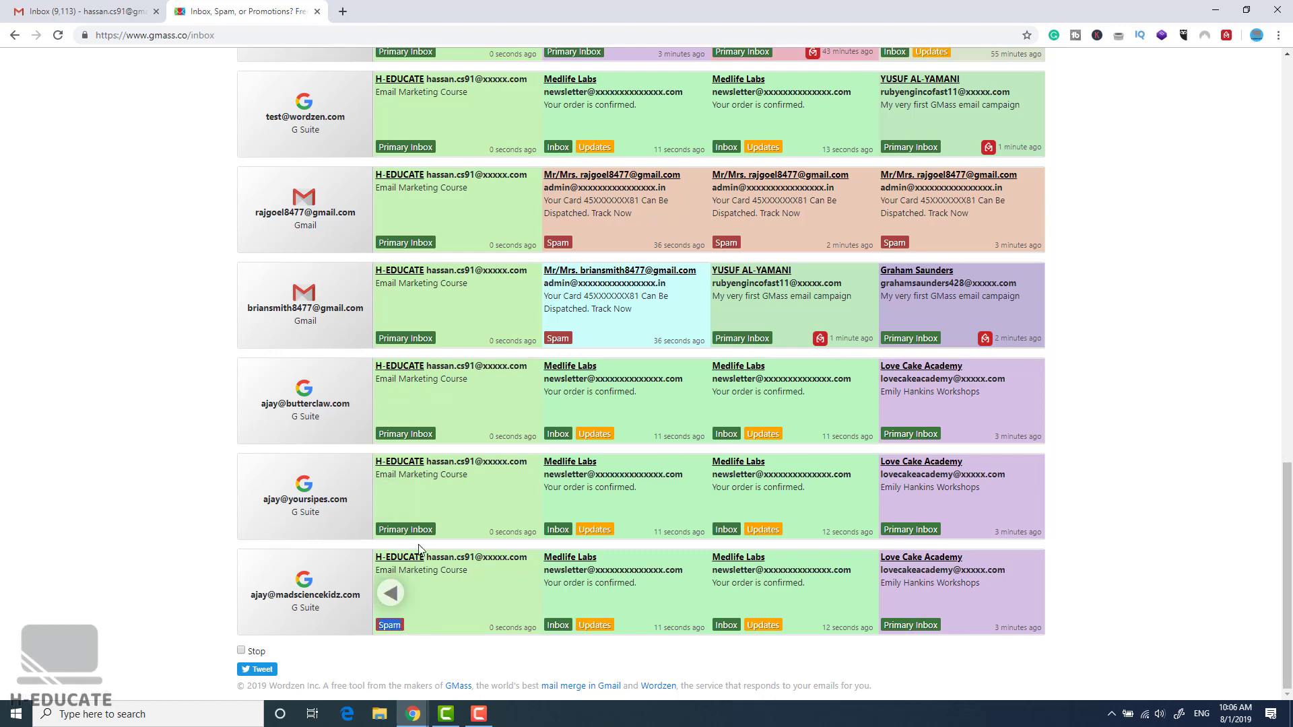
pyautogui.scroll(10, 430, 494)
pyautogui.scroll(7, 431, 494)
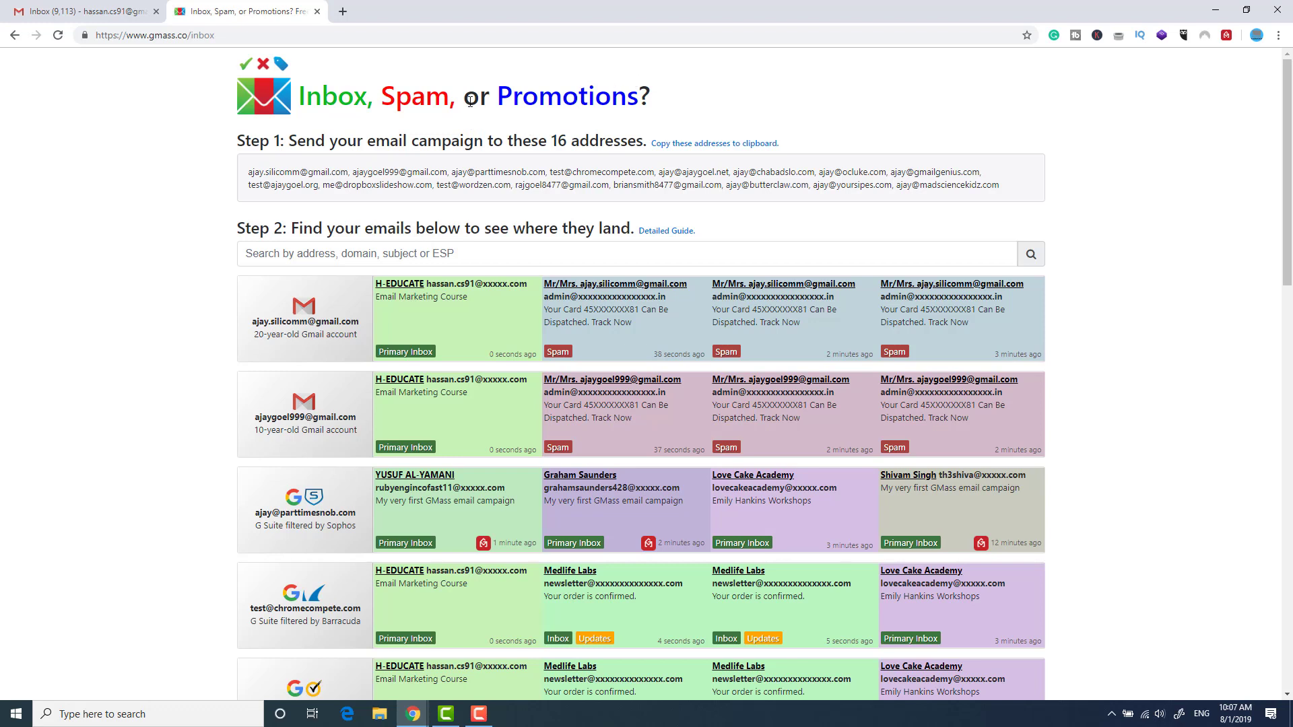
# Step: Switch back to the Gmail Inbox browser tab
pyautogui.click(88, 12)
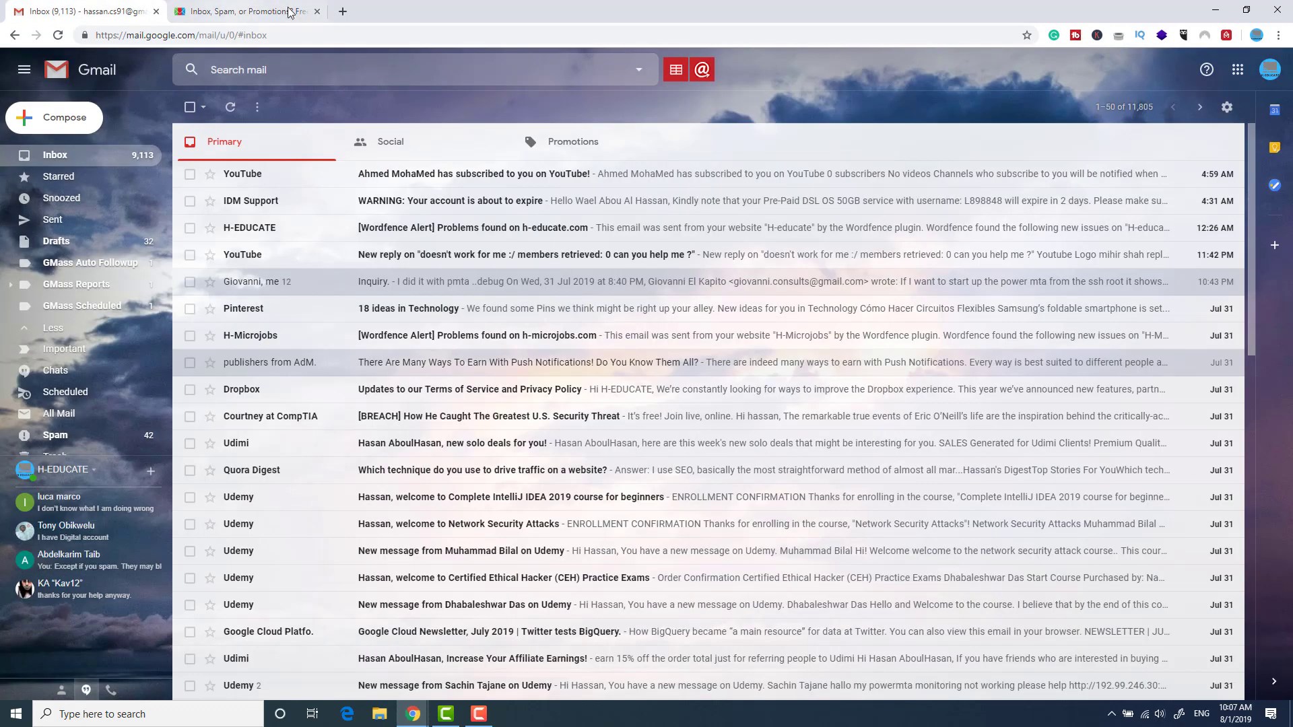